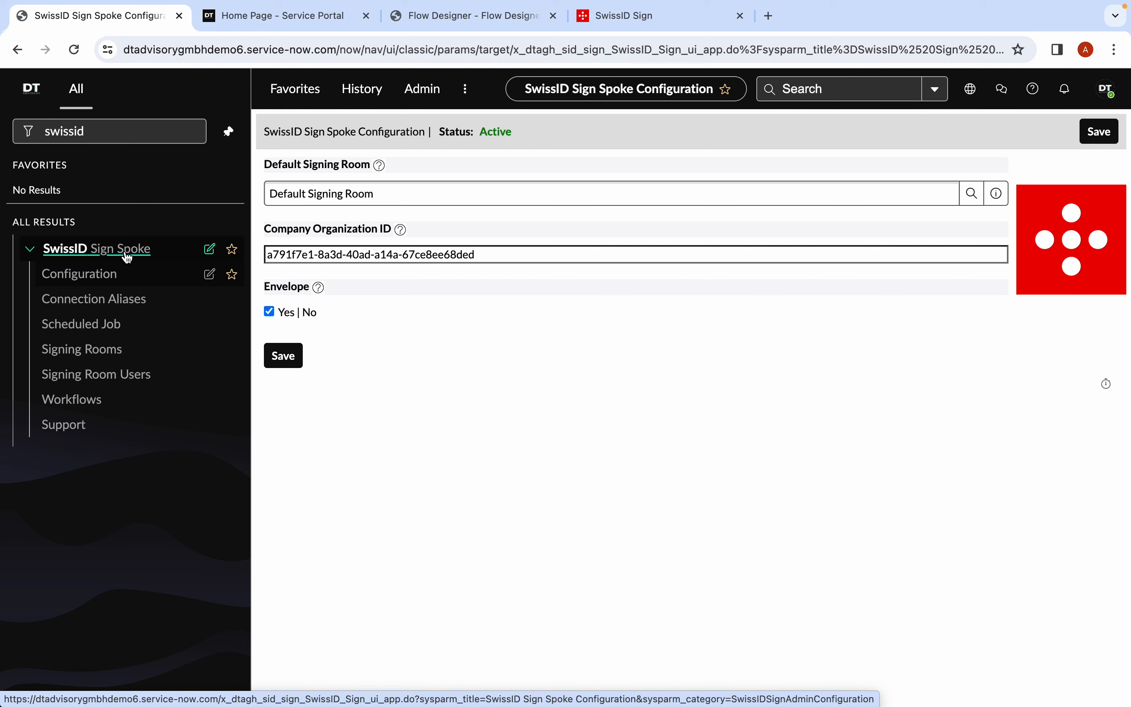
Step: Review the SwissID Sign Spoke's configuration, connection aliases, scheduled job and support modules
left_click(105, 279)
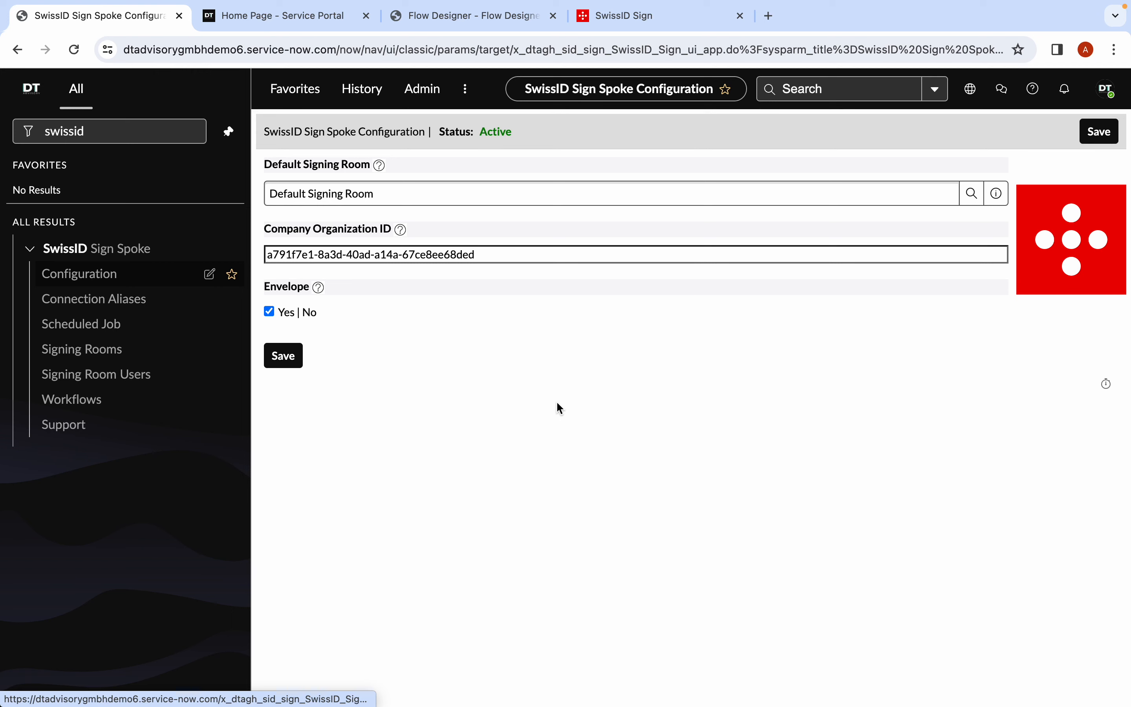
left_click(109, 302)
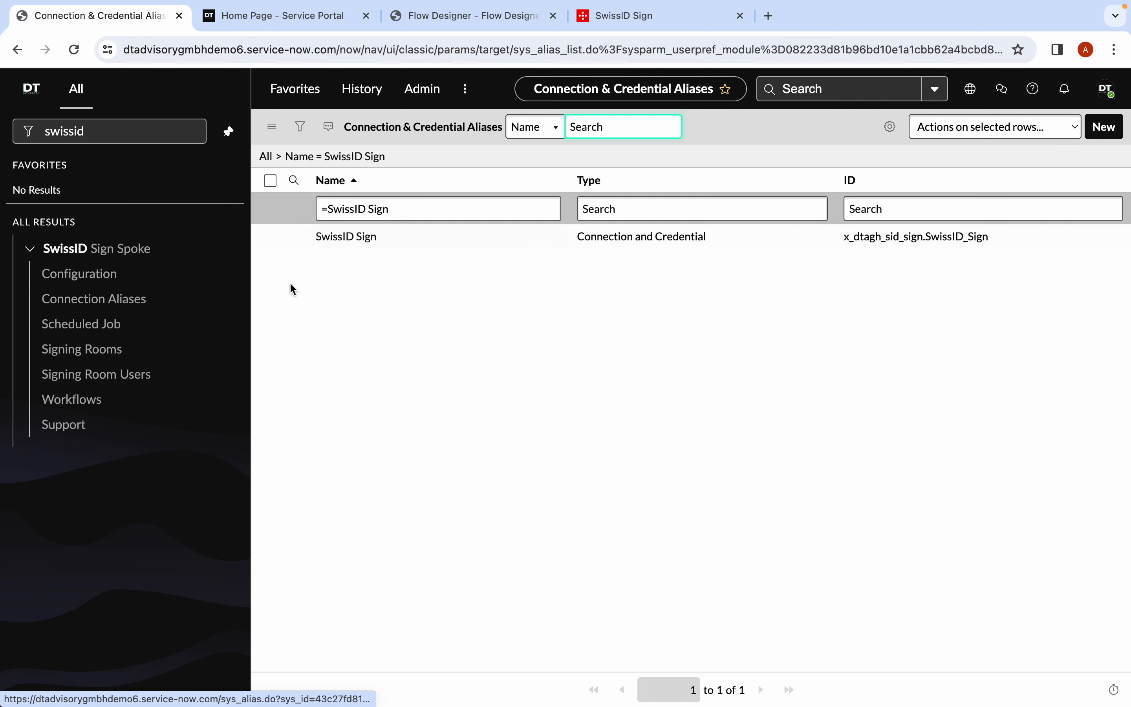
left_click(106, 327)
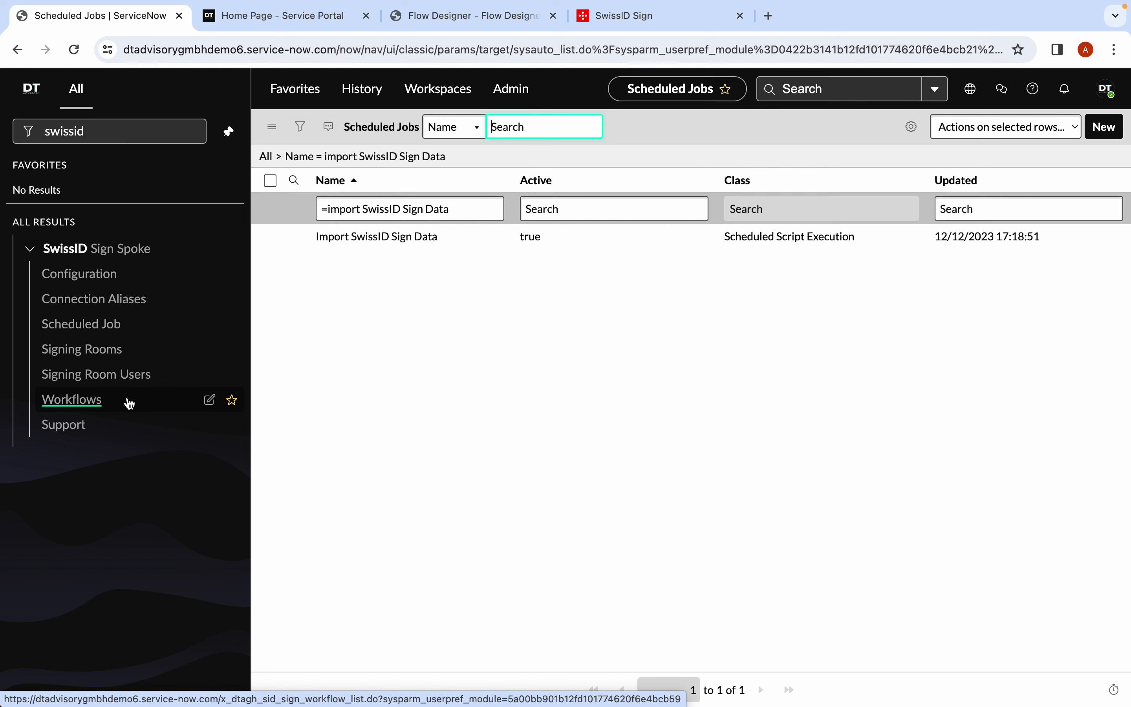
left_click(84, 427)
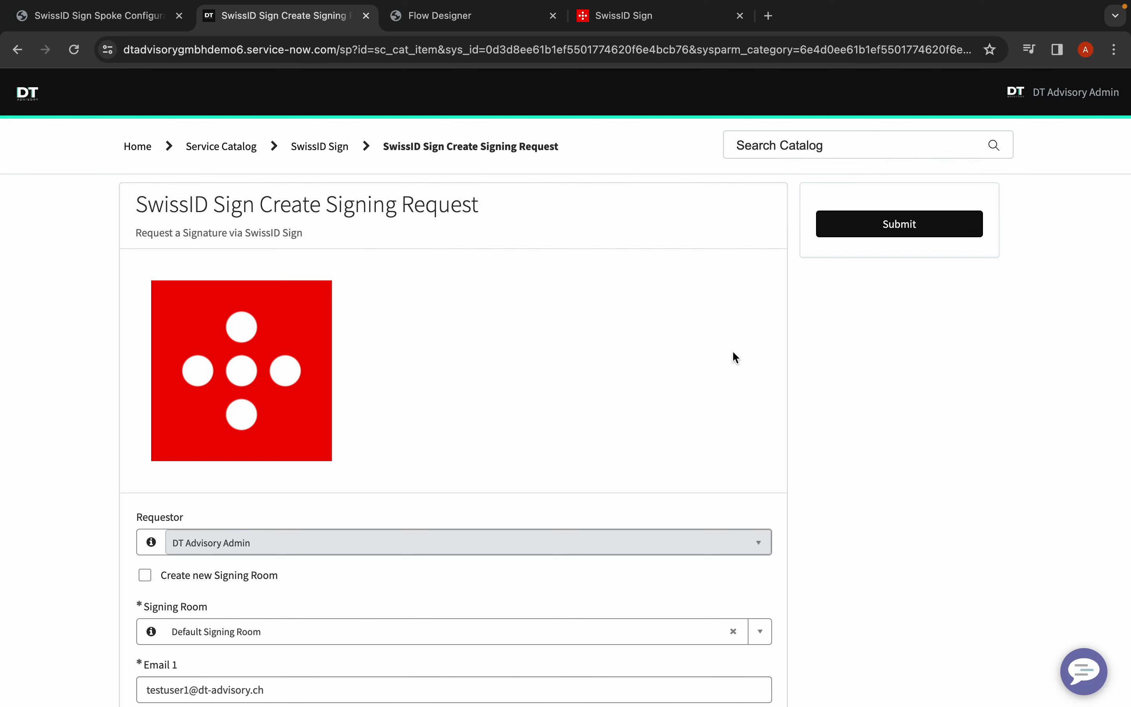
Step: Choose Low (Simple Electronic Signature) as the signature type in the SwissID Sign Create Signing Request form
scroll(733, 356, "down", 7)
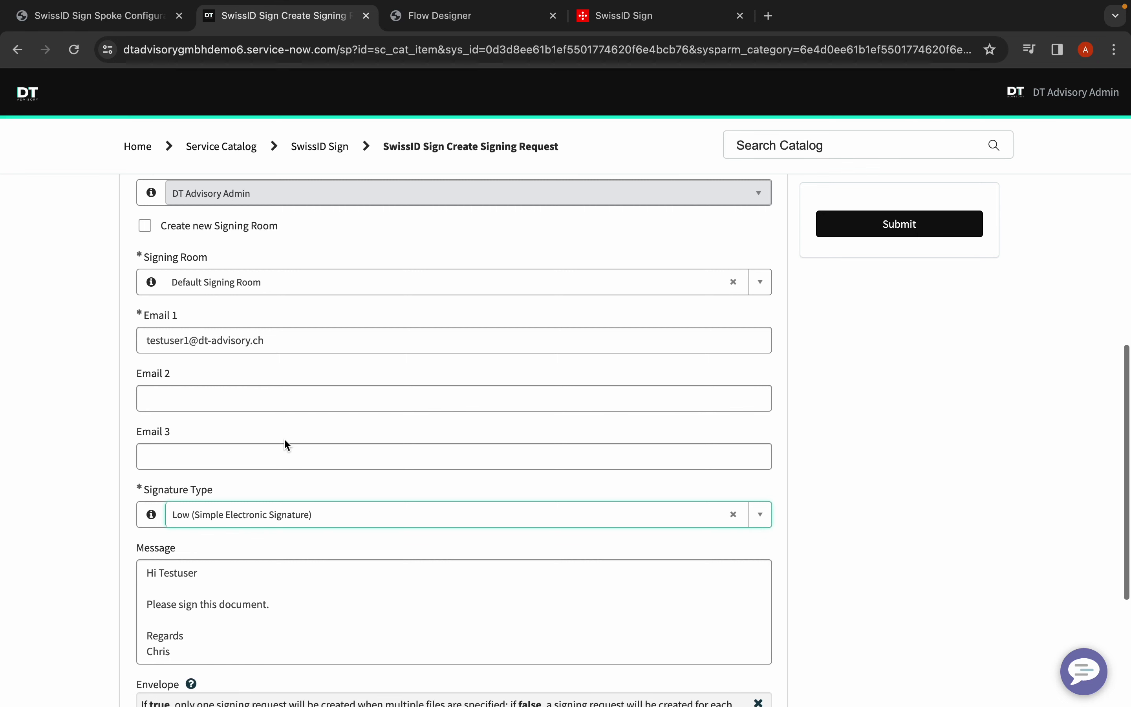
scroll(283, 439, "down", 3)
left_click(345, 376)
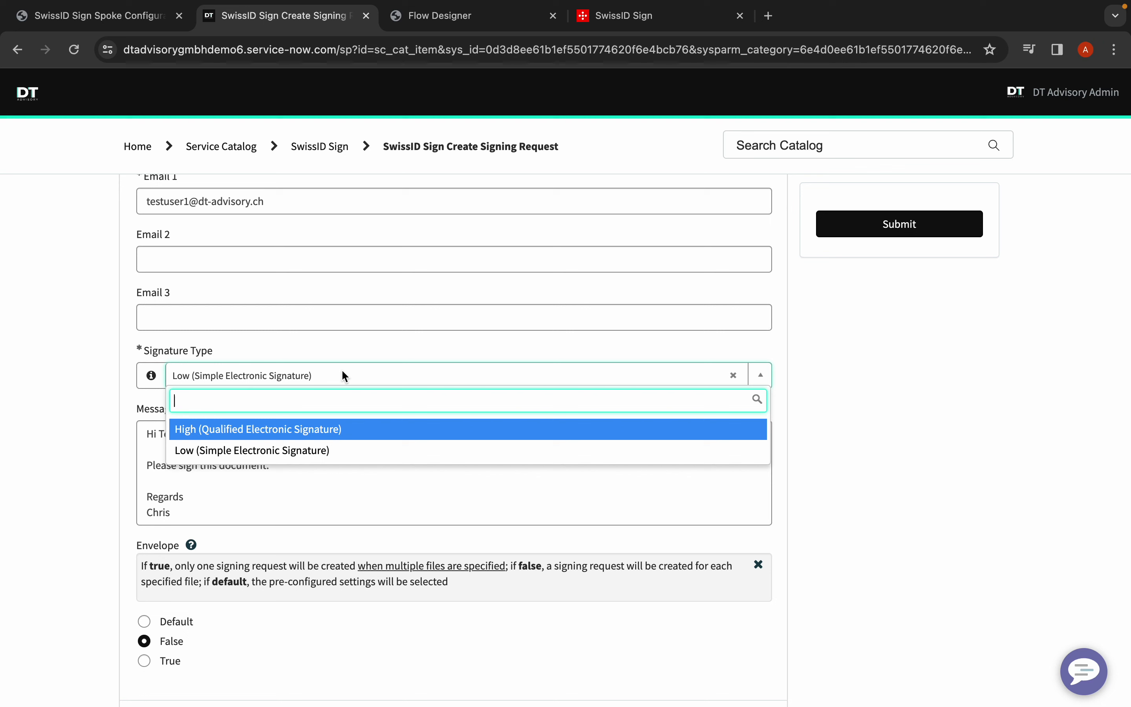
left_click(322, 451)
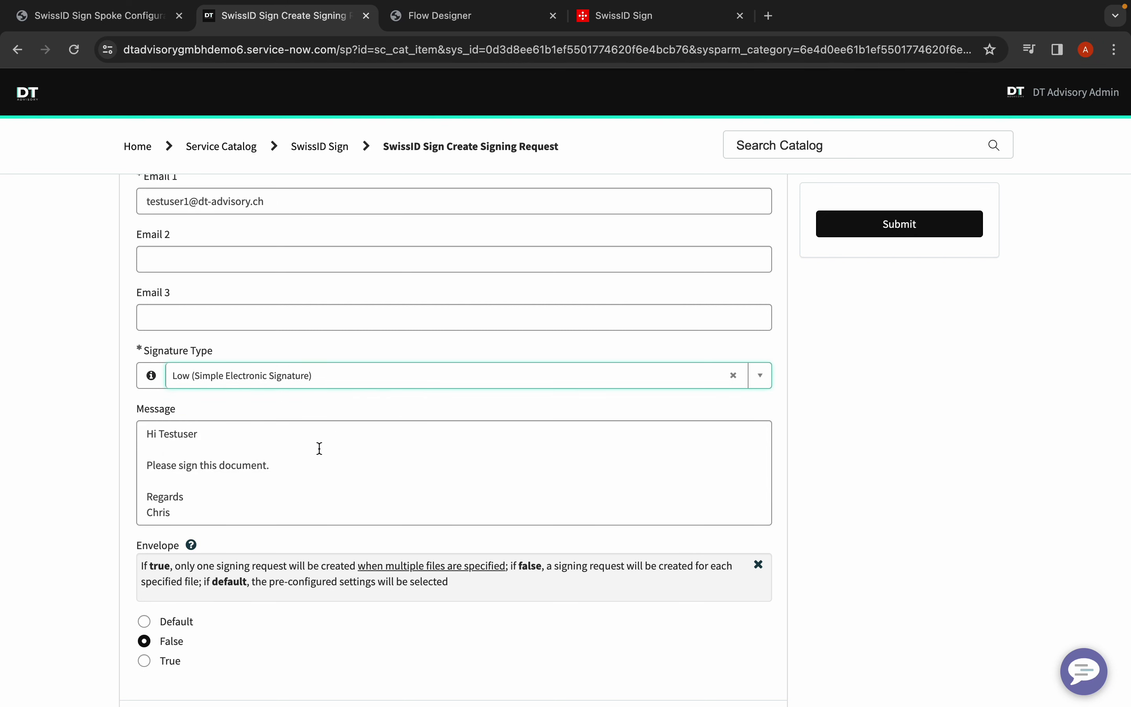
Step: Attach sample.pdf from the Documents folder to the signing request and submit the request
scroll(320, 449, "down", 2)
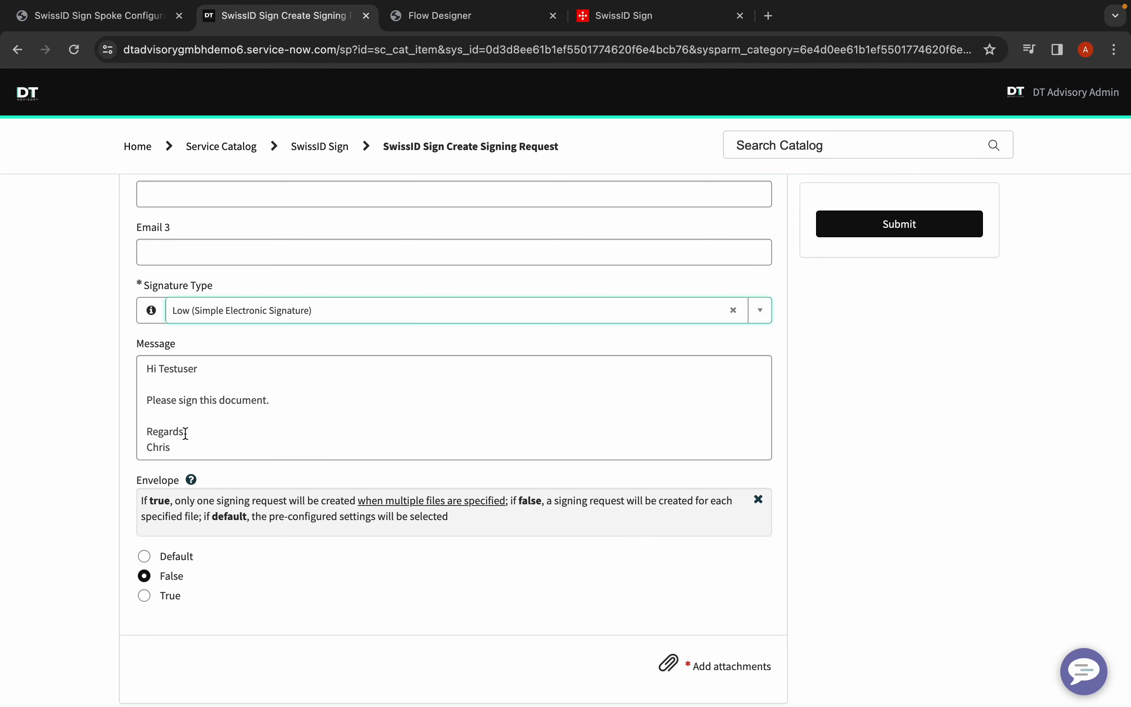
scroll(198, 507, "down", 1)
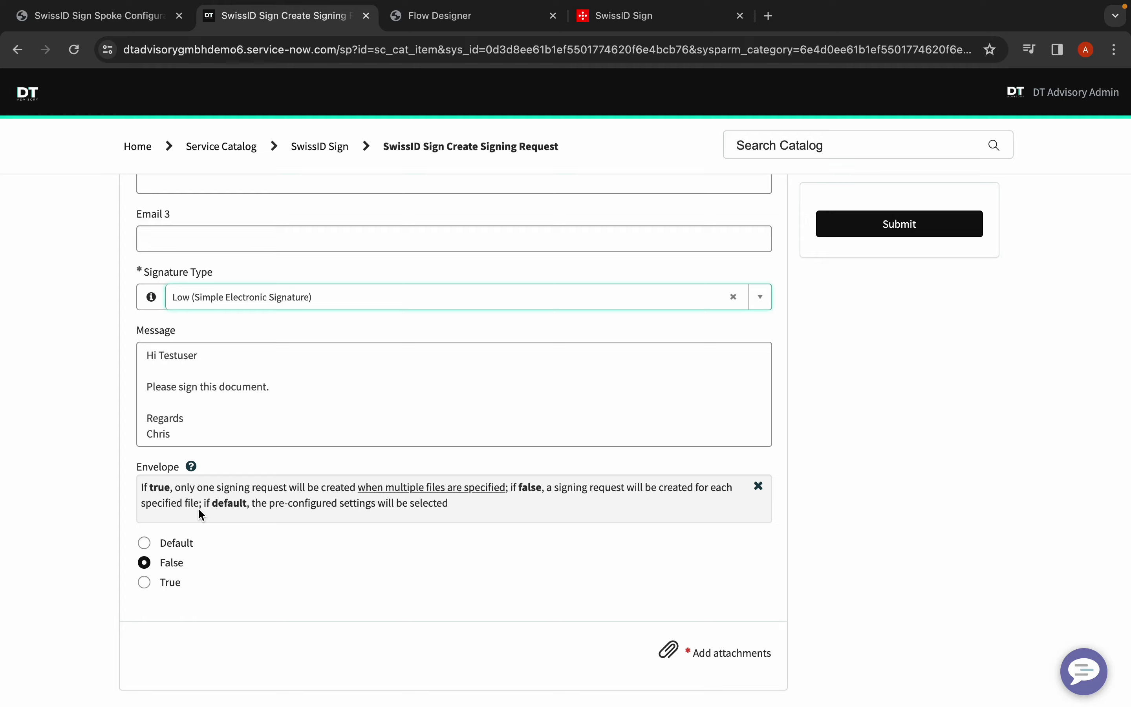
left_click(744, 656)
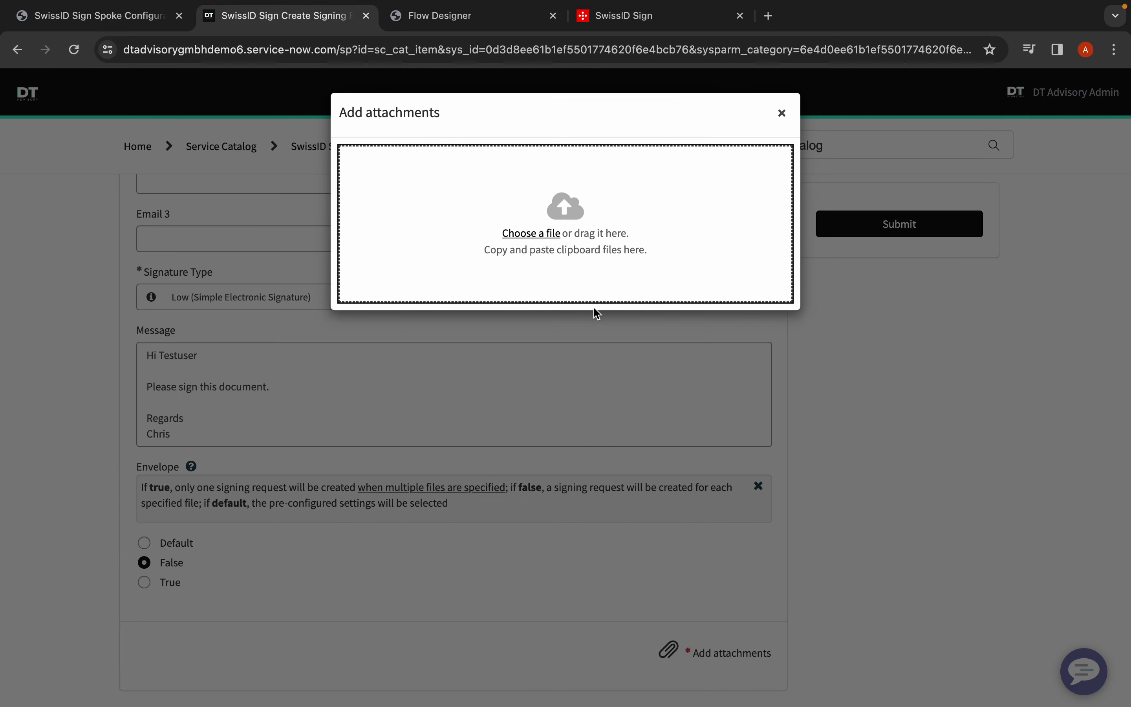
left_click(533, 236)
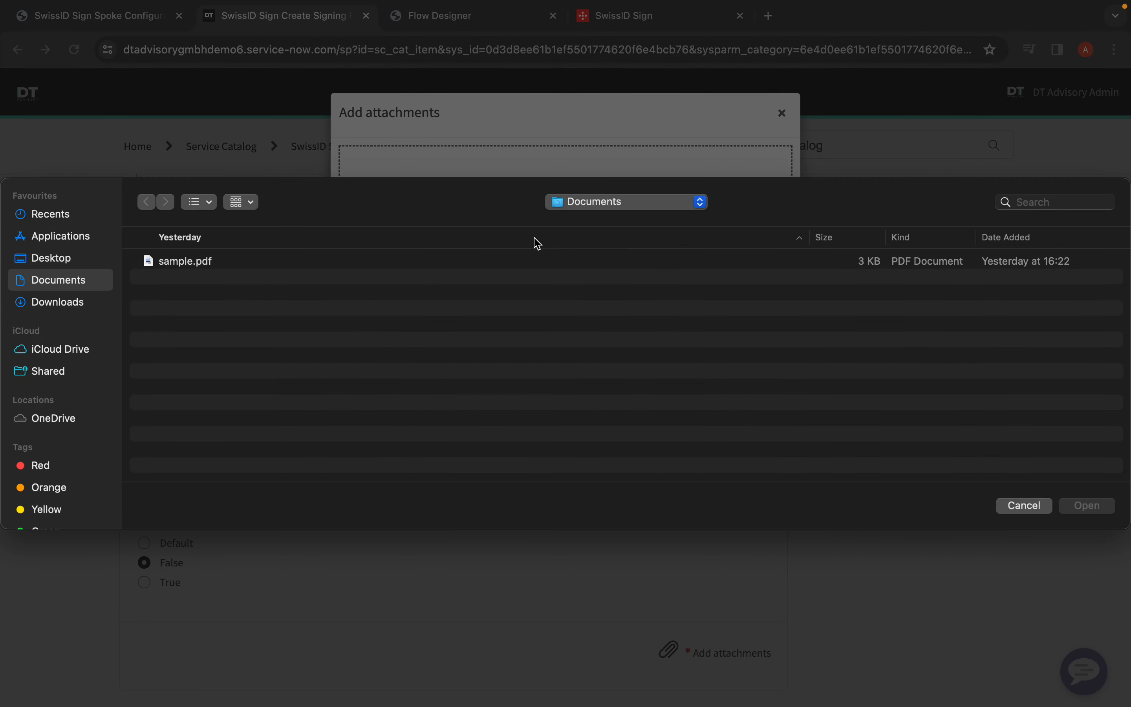
double_click(178, 263)
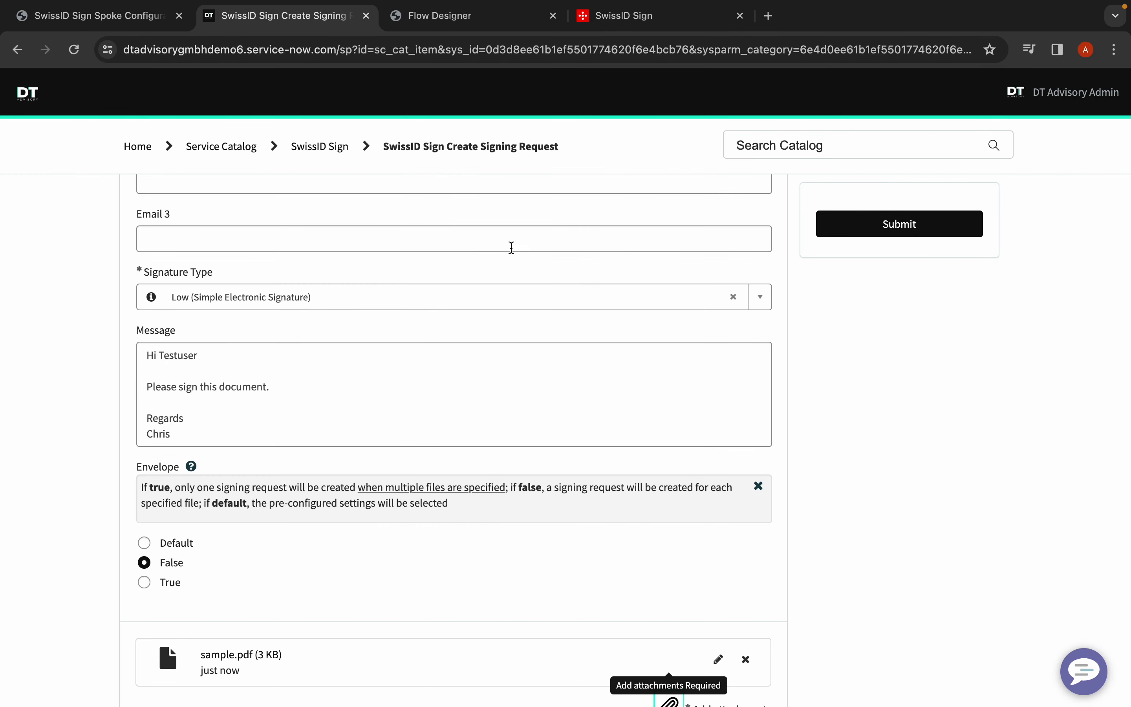
scroll(523, 446, "up", 5)
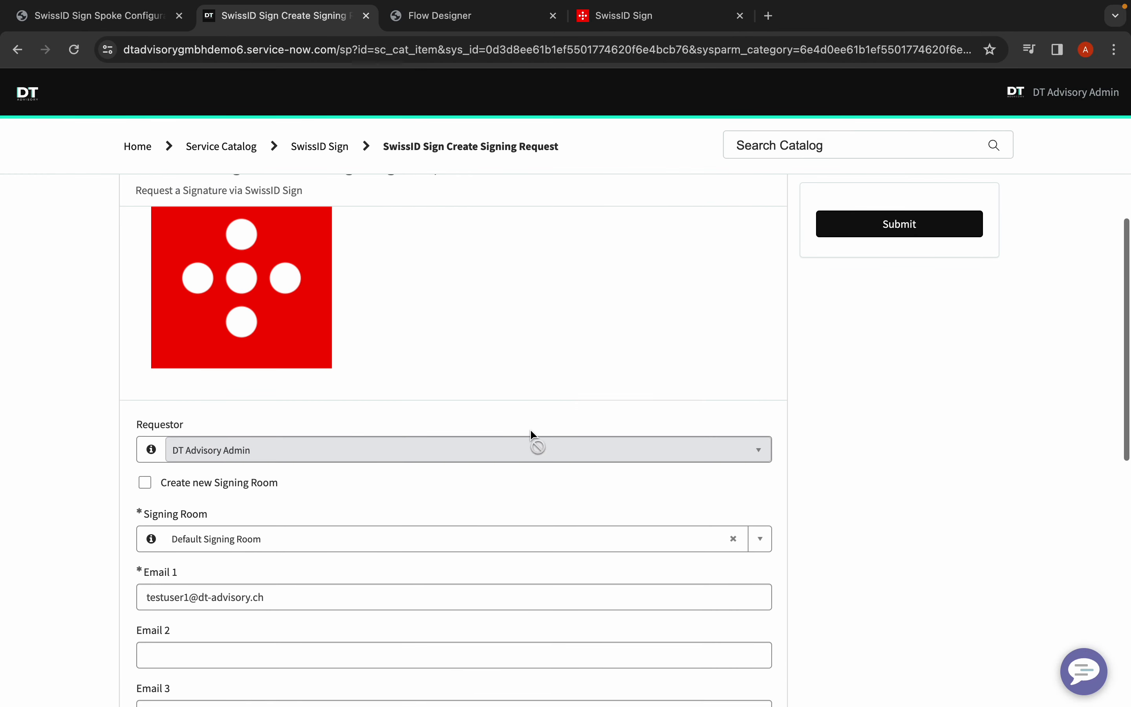
left_click(918, 235)
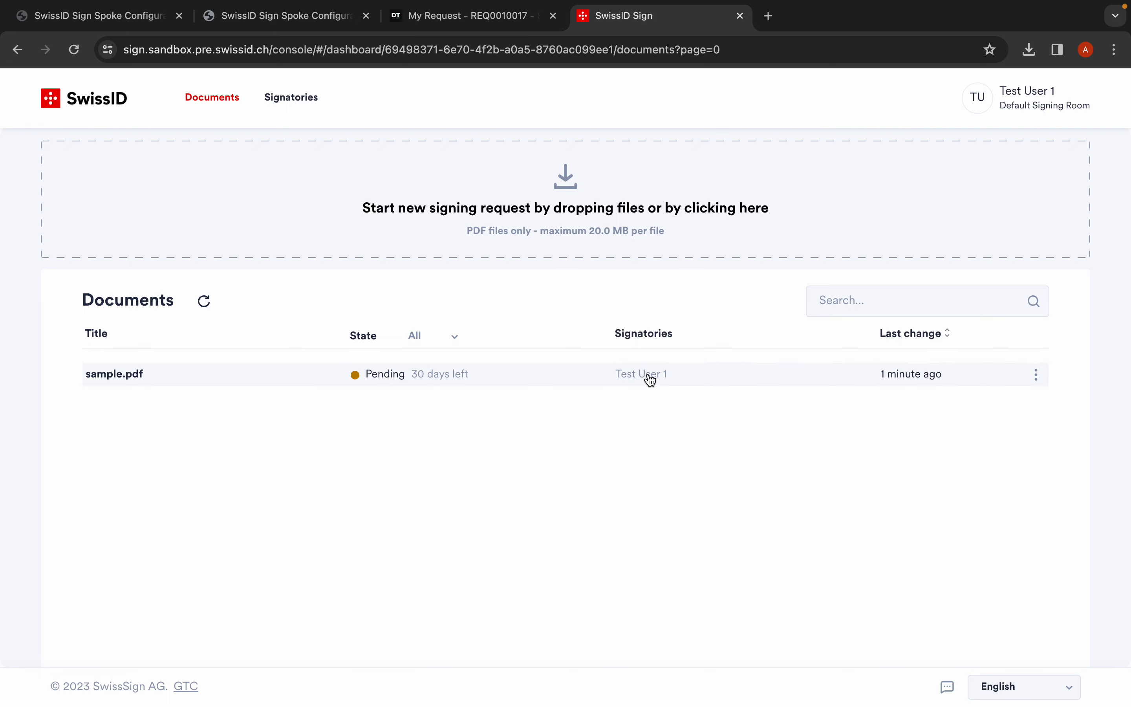
Step: Open the pending sample.pdf in the SwissID Sign documents dashboard and open it for signing
left_click(117, 374)
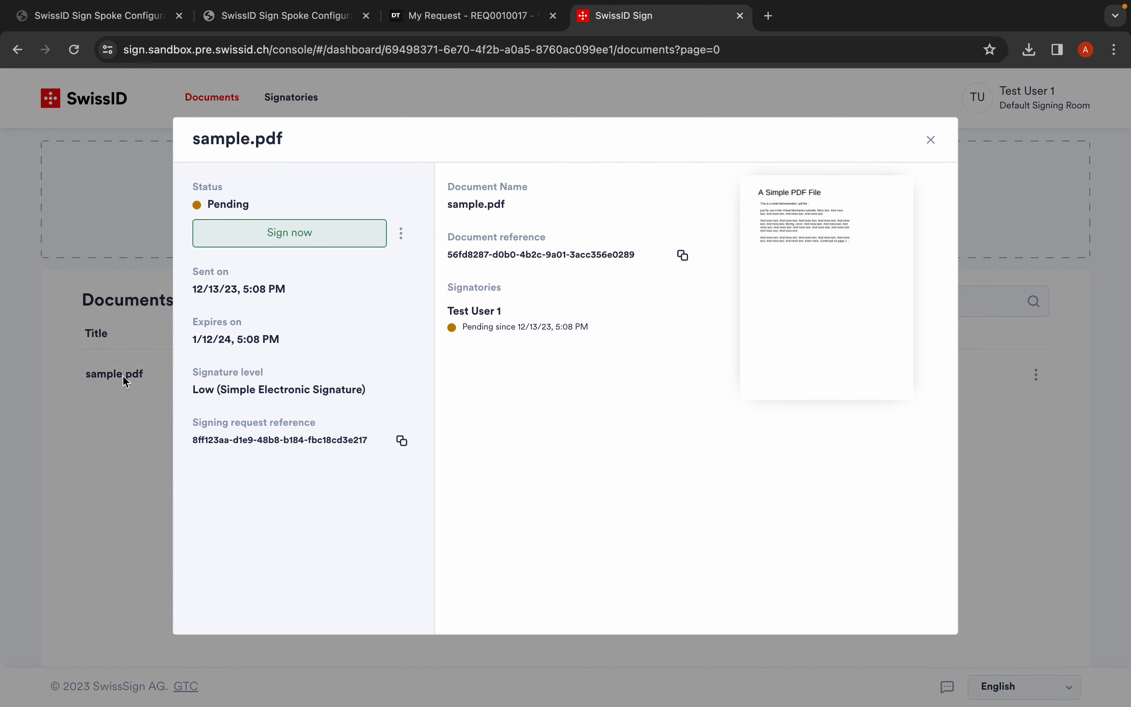
left_click(306, 242)
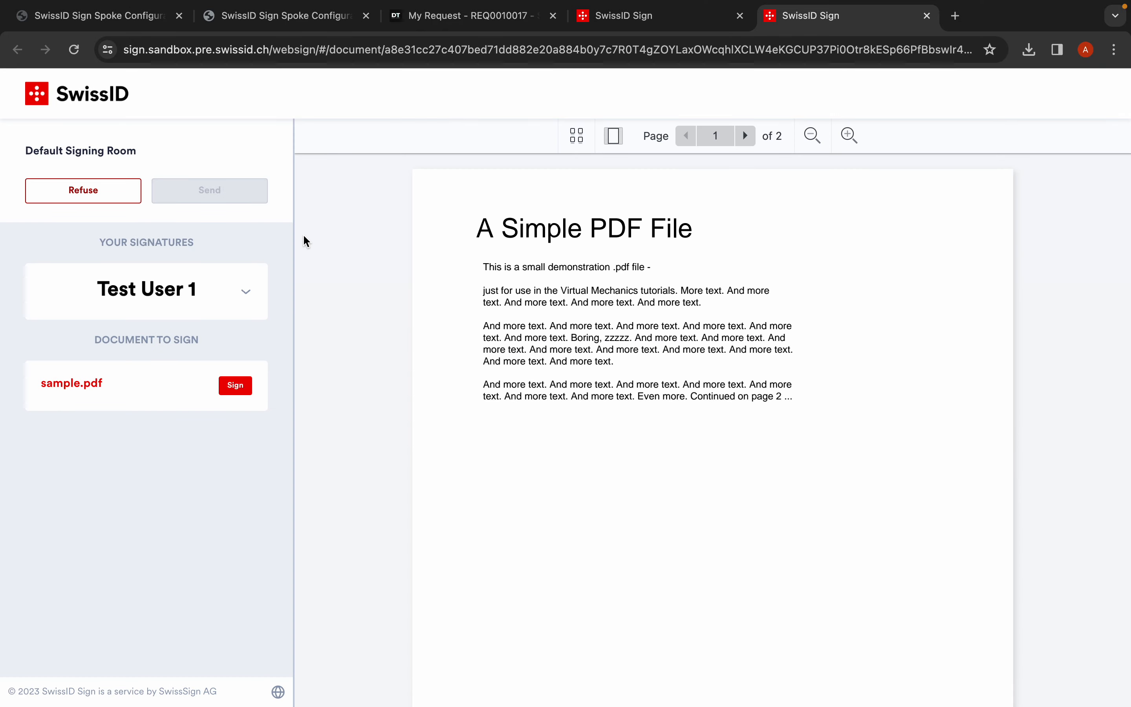
scroll(412, 430, "down", 1)
scroll(412, 430, "up", 1)
Step: Place a reduced-size signature in the lower right area of page 1 of sample.pdf and send the signed document
left_click(246, 391)
mouse_move(683, 592)
left_mouse_down()
mouse_move(482, 501)
mouse_move(671, 526)
mouse_move(678, 594)
left_mouse_up()
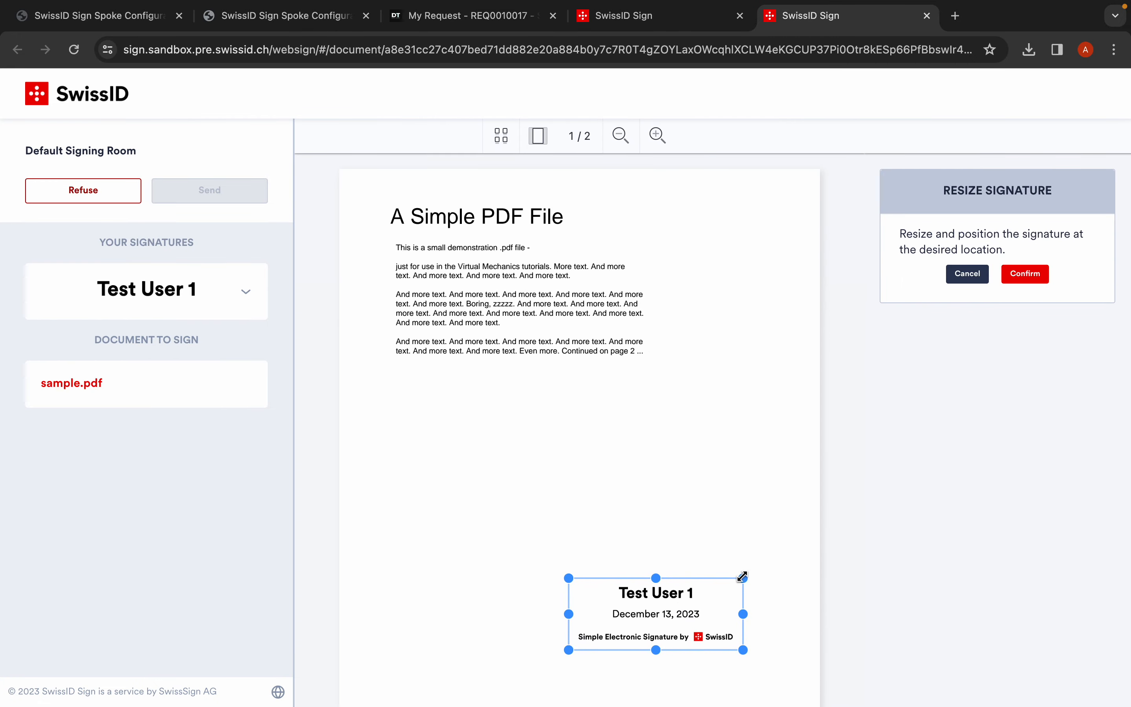
mouse_move(743, 577)
left_mouse_down()
mouse_move(672, 624)
mouse_move(625, 629)
mouse_move(662, 640)
left_mouse_up()
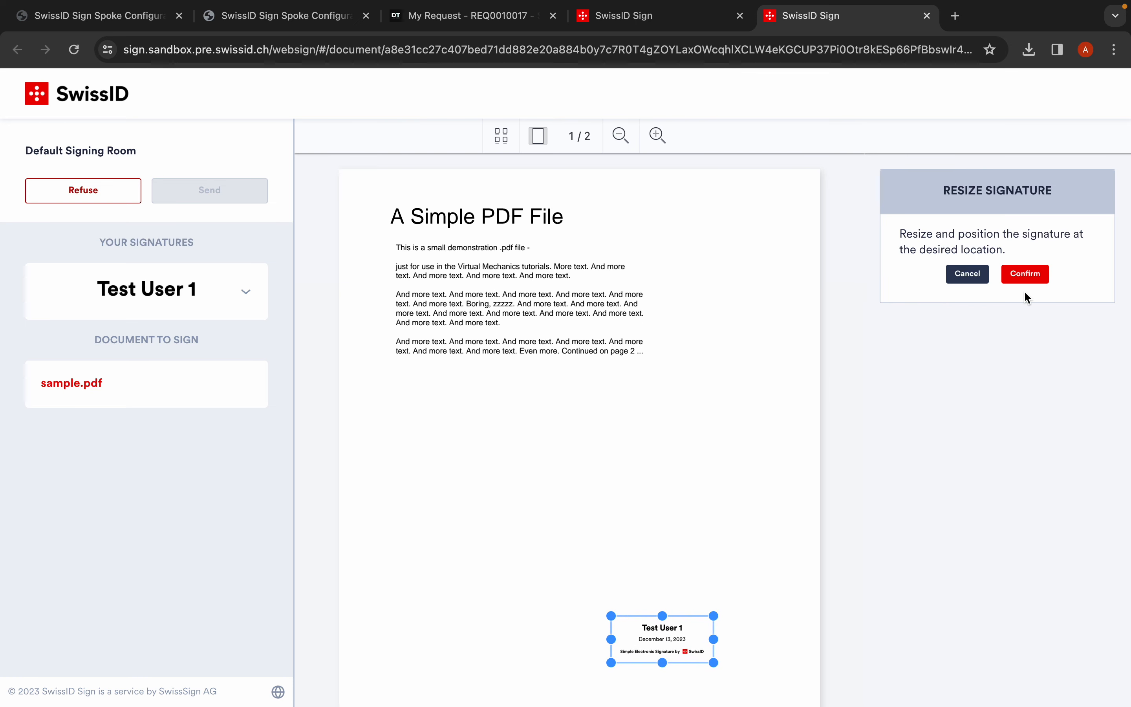
left_click(1030, 277)
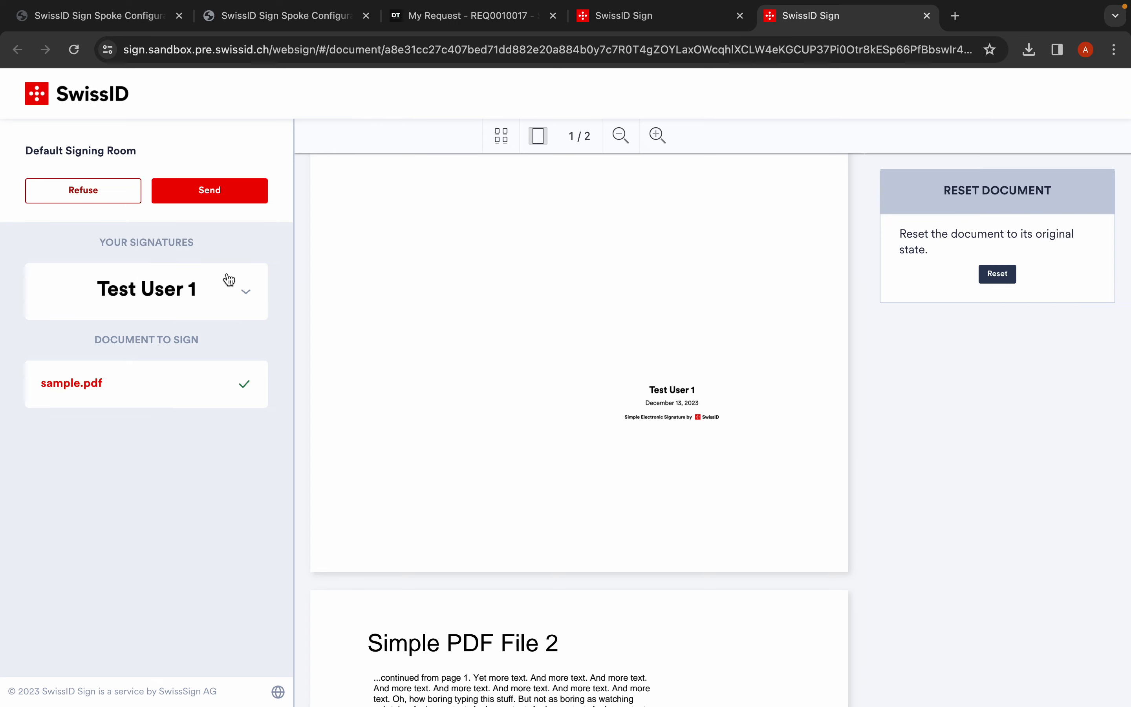
left_click(225, 194)
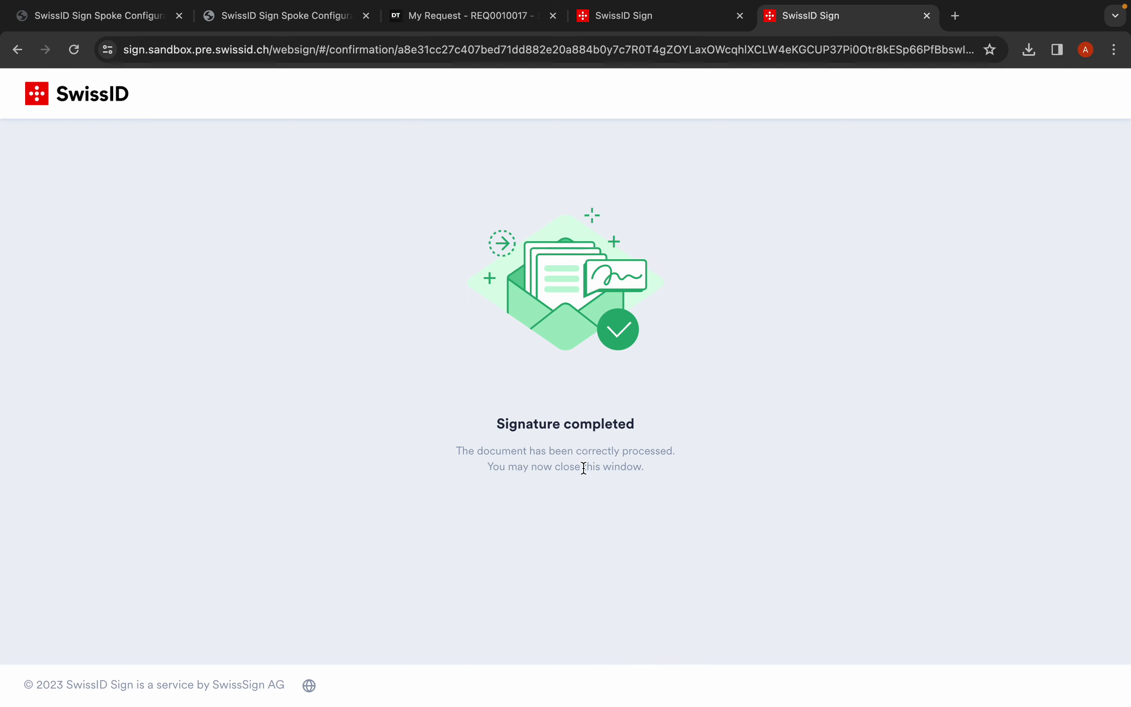
Step: Return to the SwissID Sign dashboard, close the sample.pdf details and reload the documents list to check the signing state
left_click(645, 26)
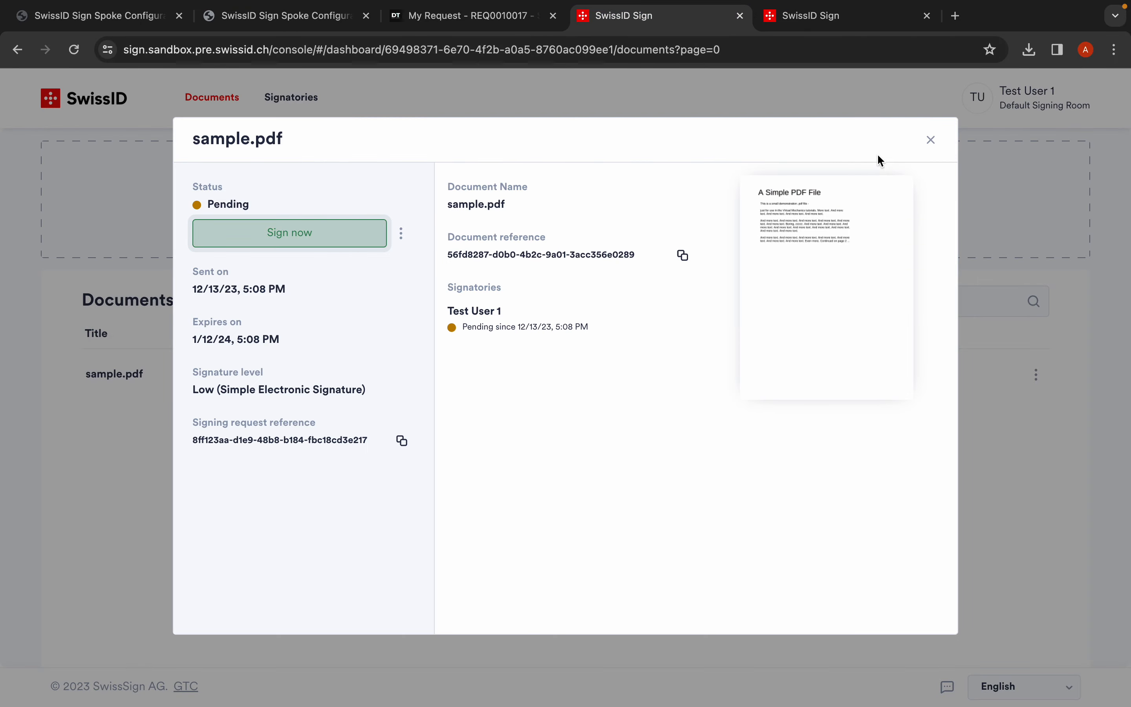
left_click(931, 140)
left_click(73, 49)
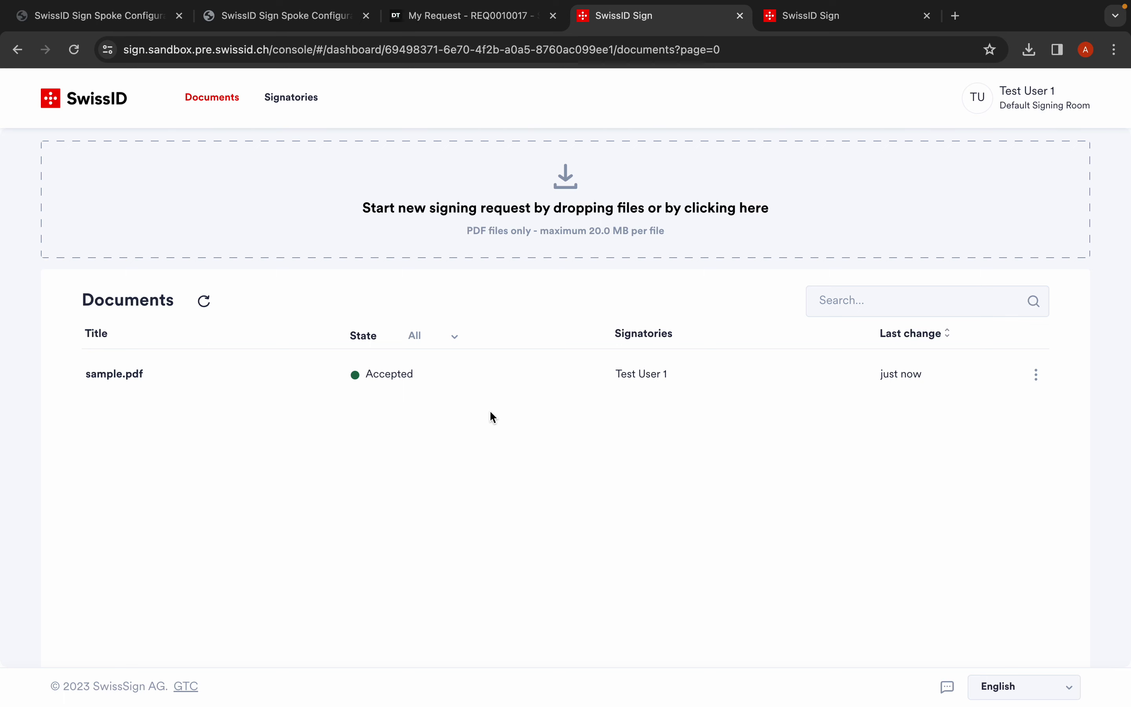
Step: Open the requested item's SIGNED_sample.pdf attachment in ServiceNow, examine the signature on page 1 and return to the item
mouse_move(754, 6)
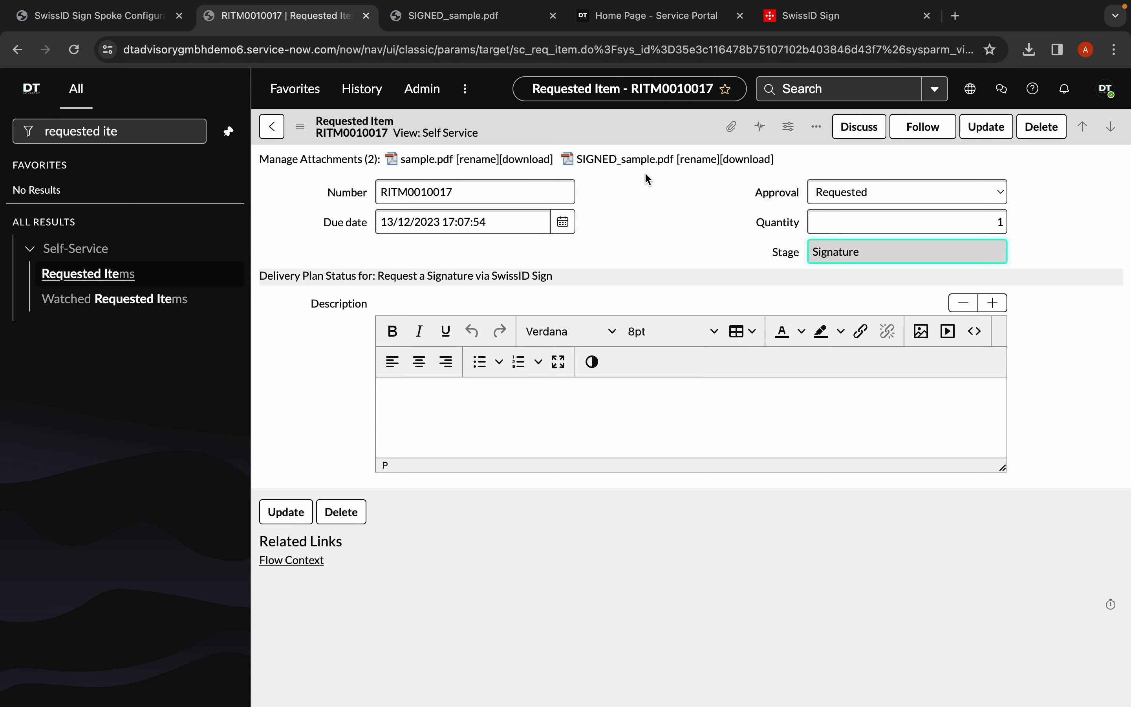
left_click(664, 160)
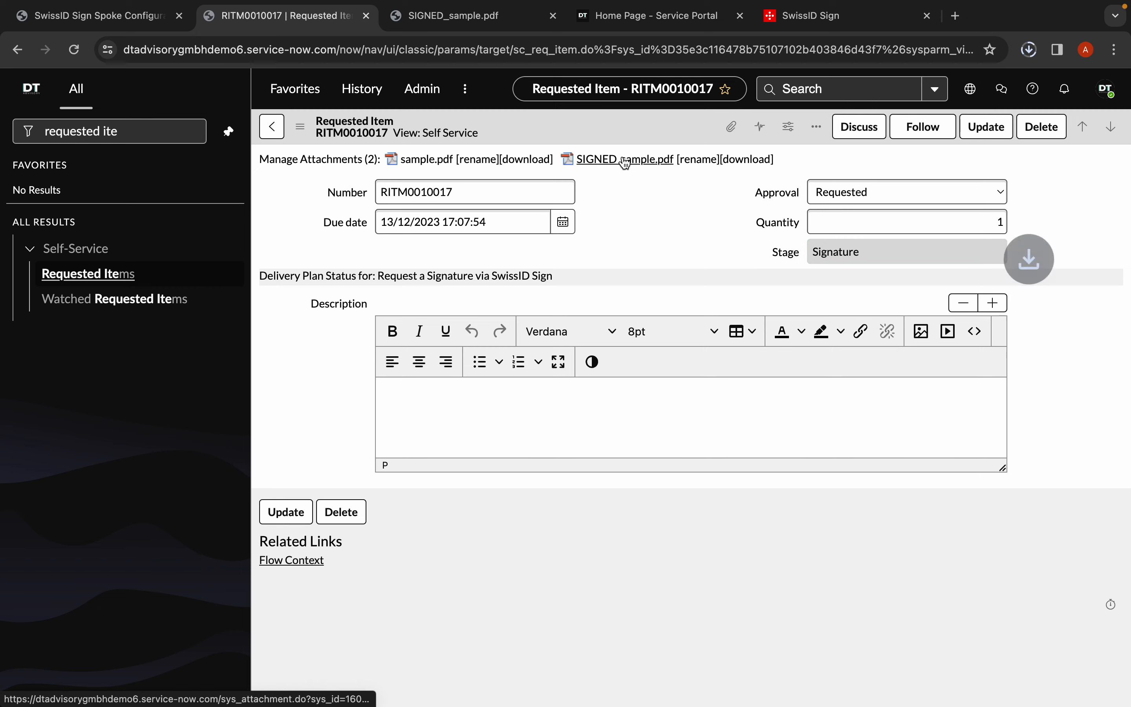
left_click(893, 90)
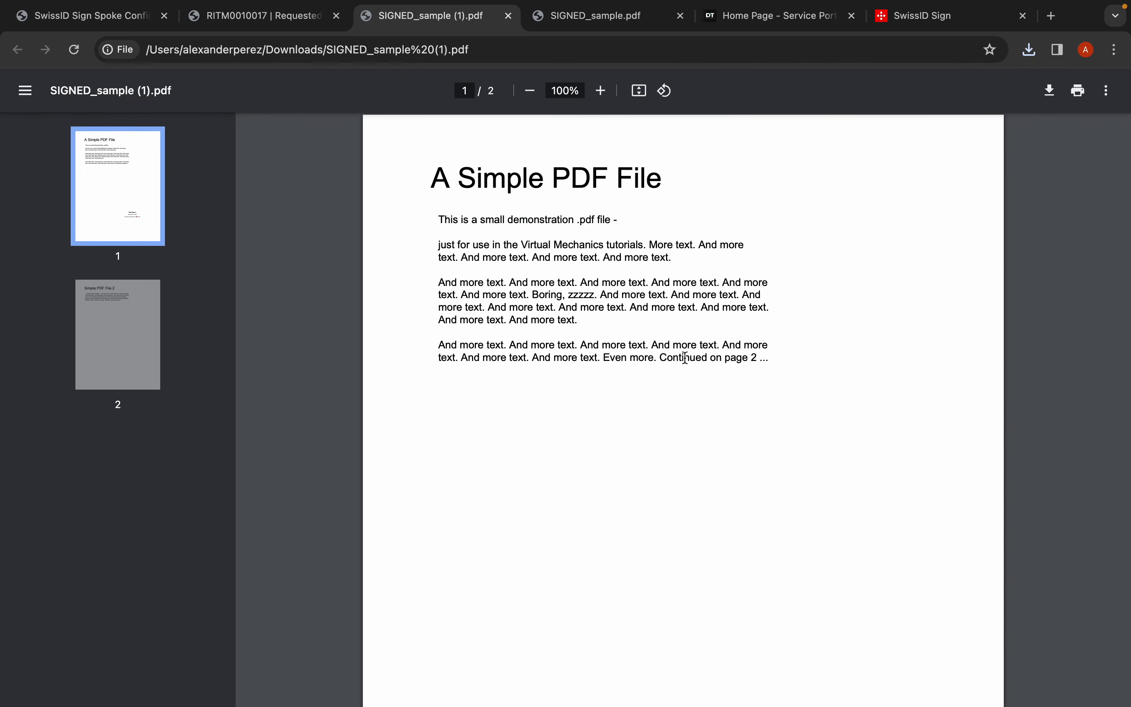
scroll(684, 419, "down", 4)
scroll(684, 419, "down", 1)
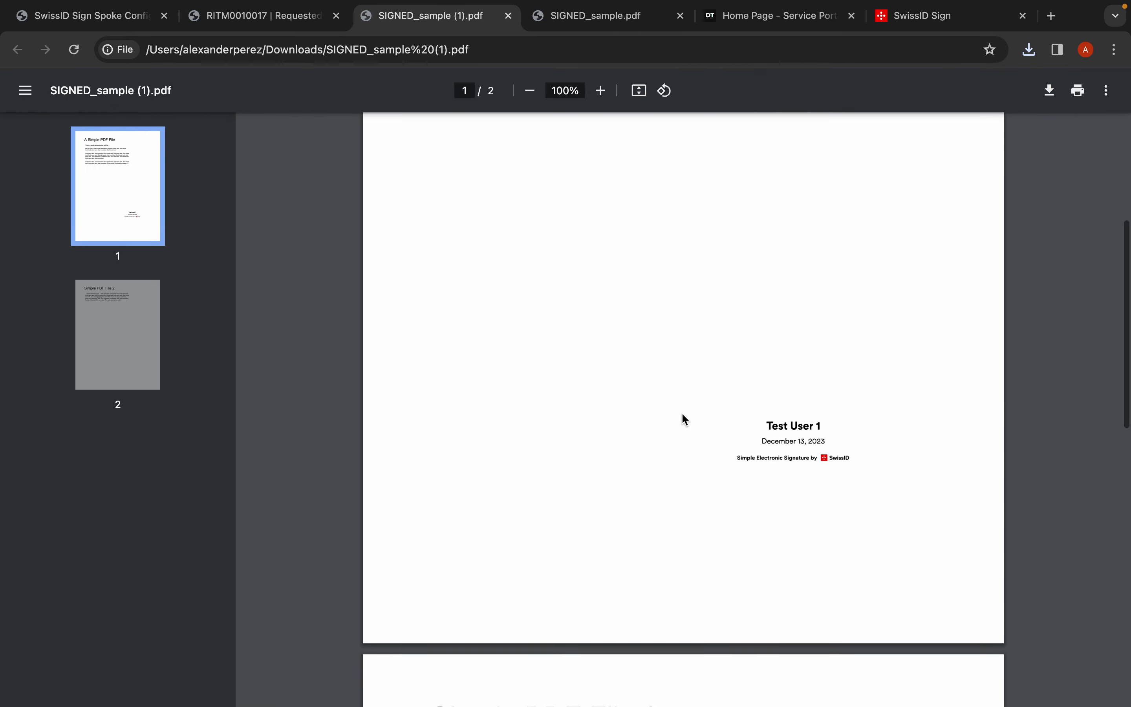
left_click(264, 15)
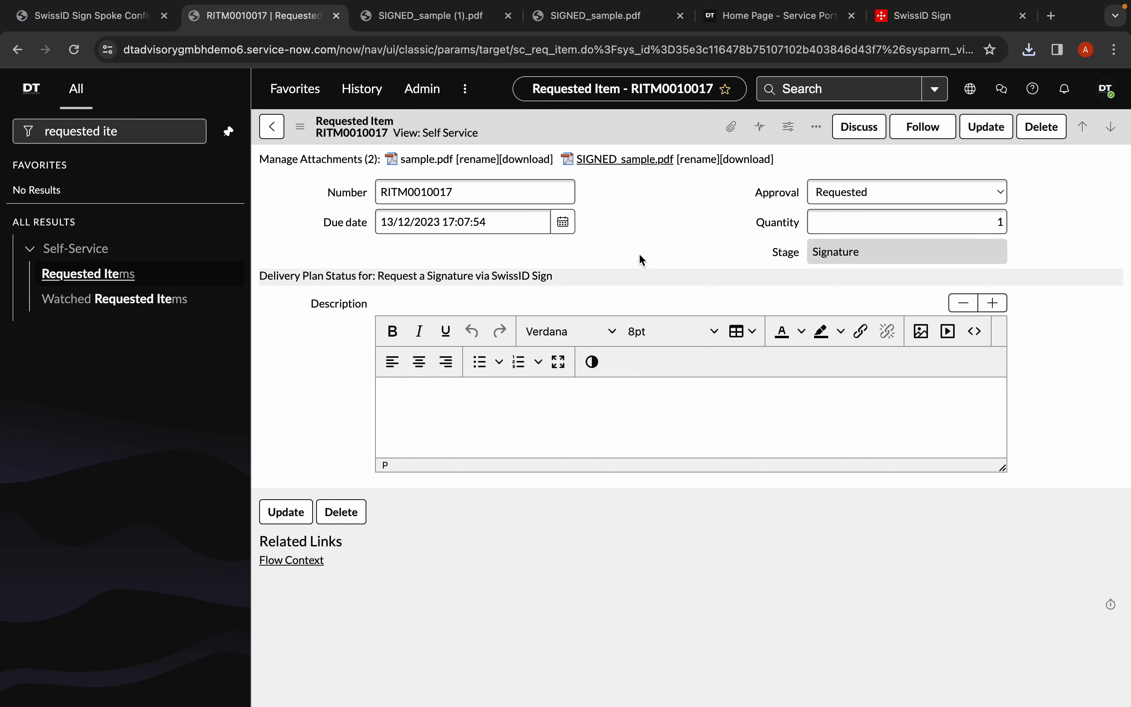